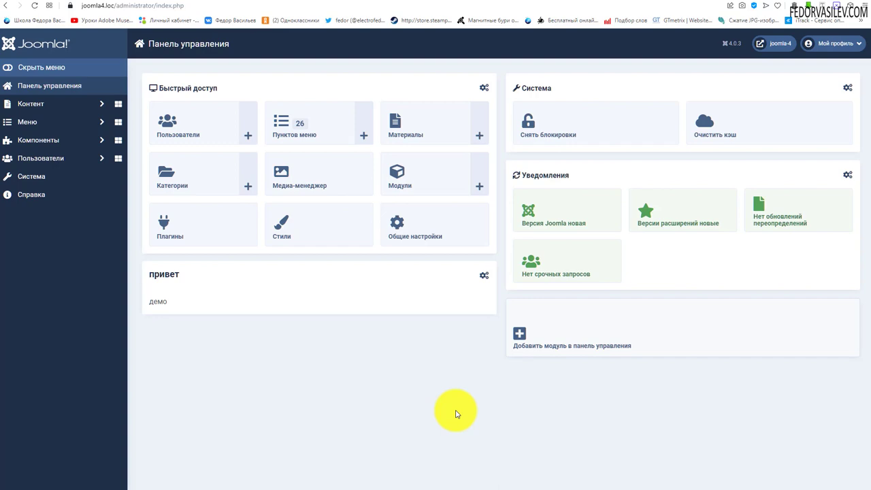
- Switch to the joomla4.loc front end and look over its Login Form module
key("ctrl+Tab")
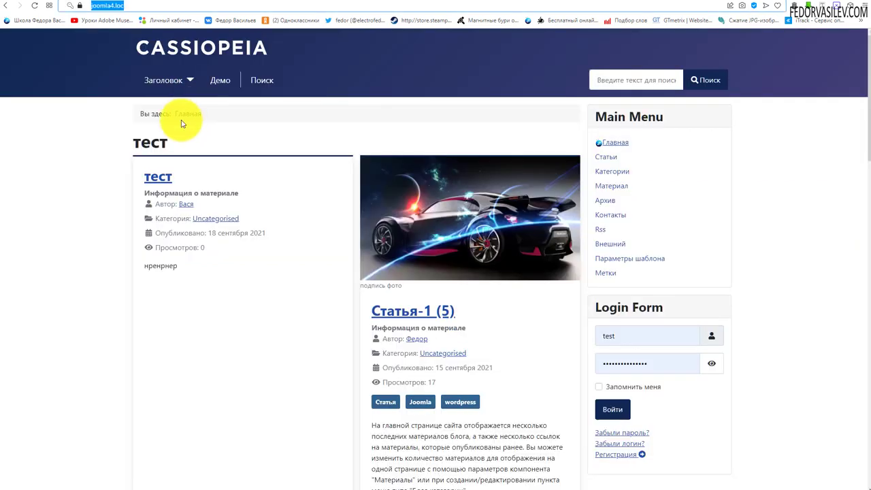
scroll(410, 340, "down", 2)
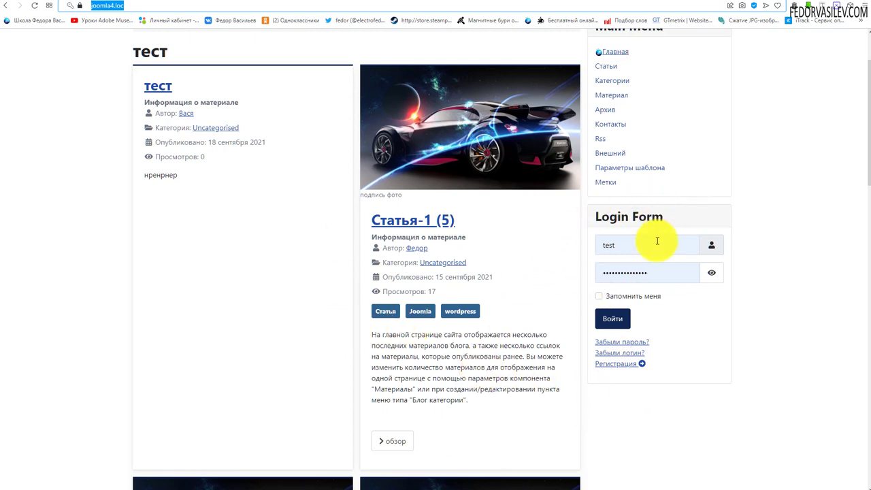
left_click_drag(598, 216, 650, 218)
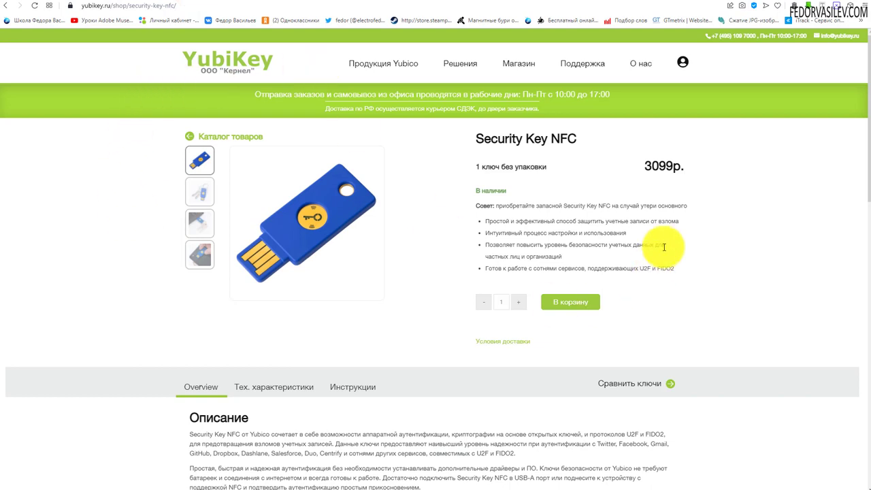
- Switch to the yubikey.ru product page and review the Security Key NFC's price, photos and name
double_click(652, 166)
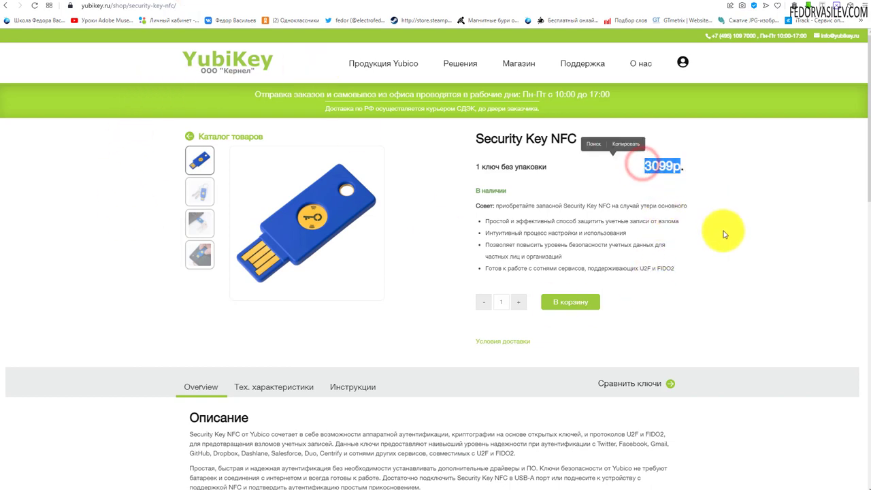
left_click(748, 213)
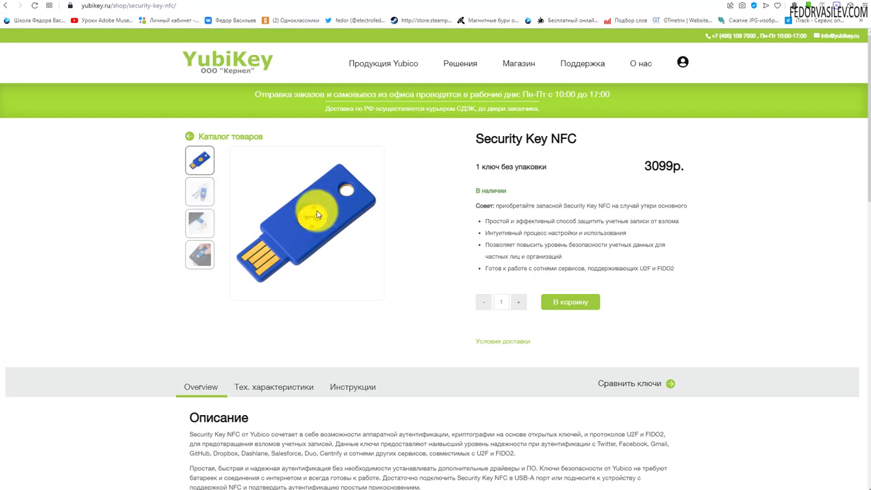
left_click(206, 198)
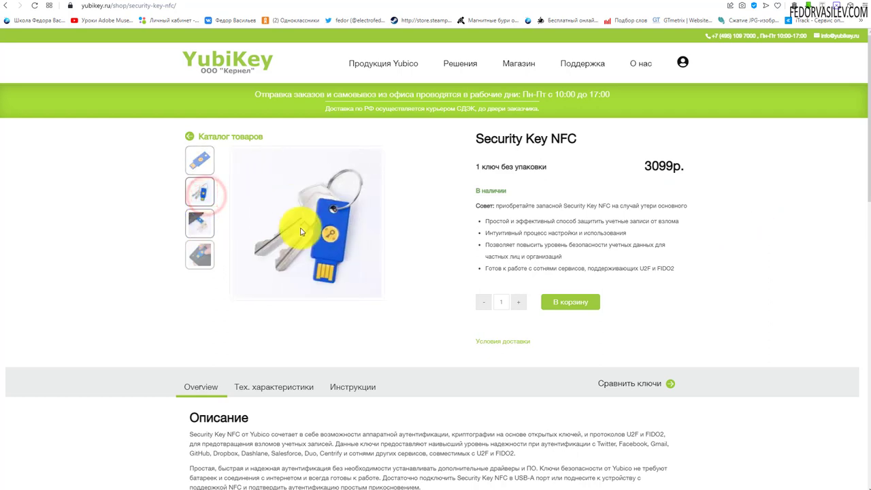
left_click(194, 220)
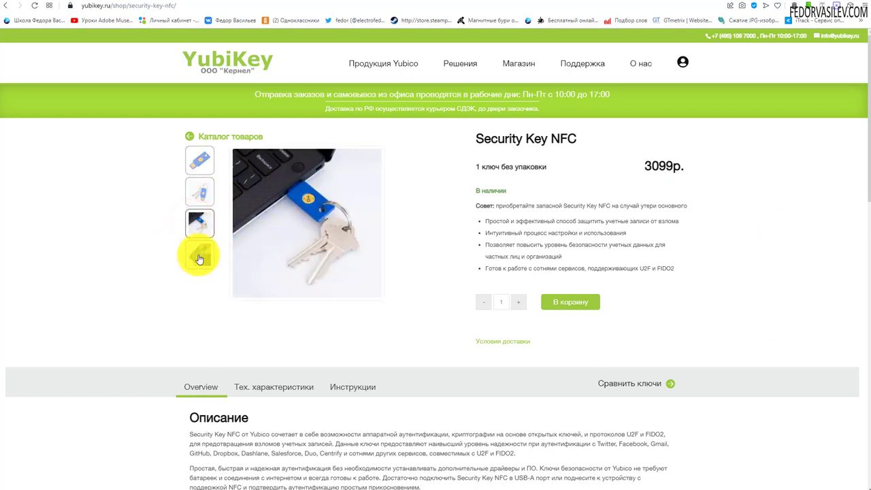
left_click(199, 254)
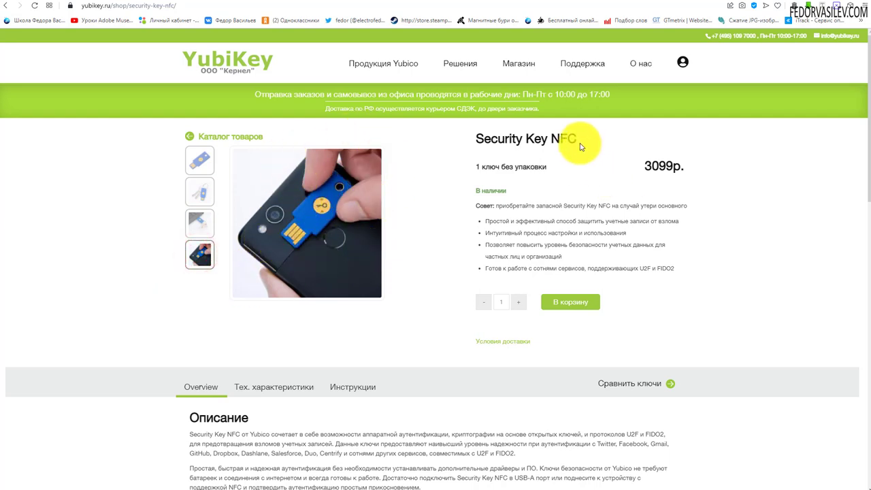
left_click_drag(578, 140, 476, 140)
left_click(589, 163)
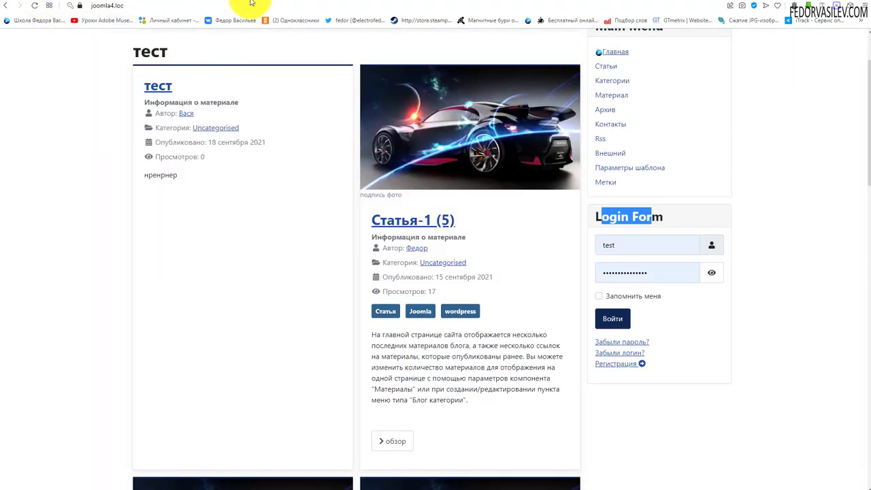
- Return to the joomla4.loc front end and review the username and password fields of the login form
left_click(614, 249)
left_click(768, 302)
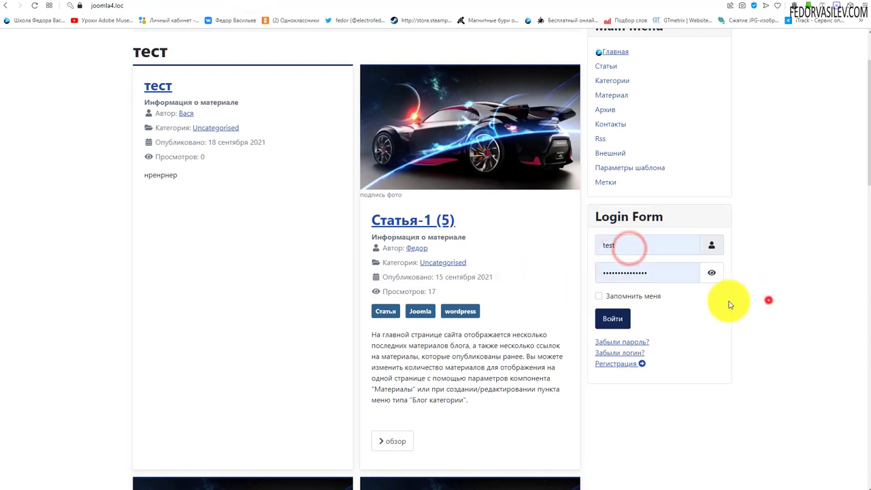
double_click(661, 274)
left_click(809, 352)
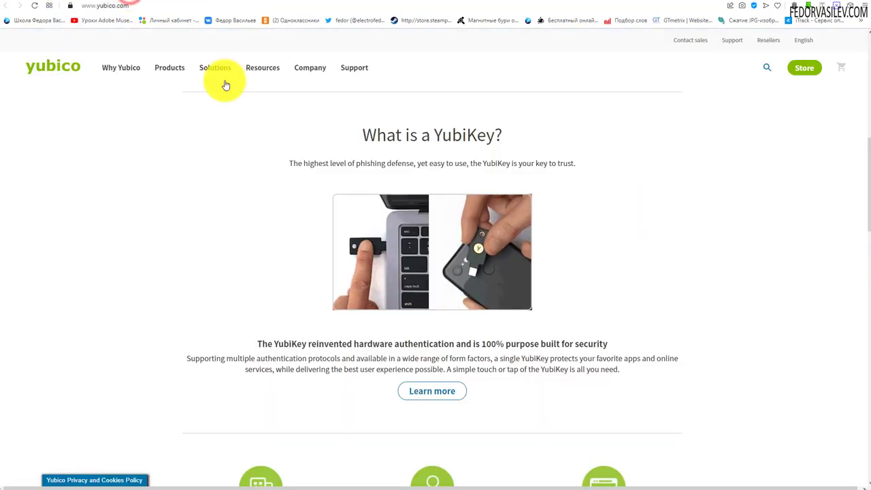
- View the yubico.com site and check the Security Key NFC's price on yubikey.ru
mouse_move(223, 81)
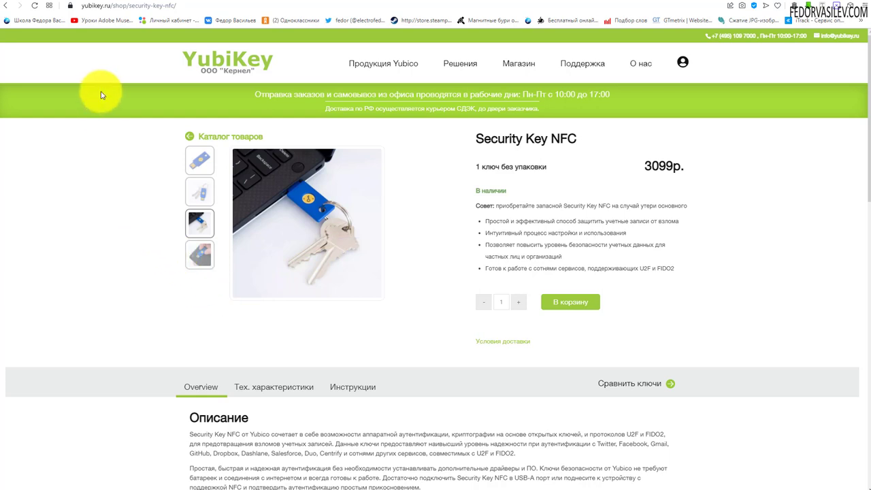
left_click_drag(645, 165, 678, 166)
left_click(626, 163)
left_click(631, 165)
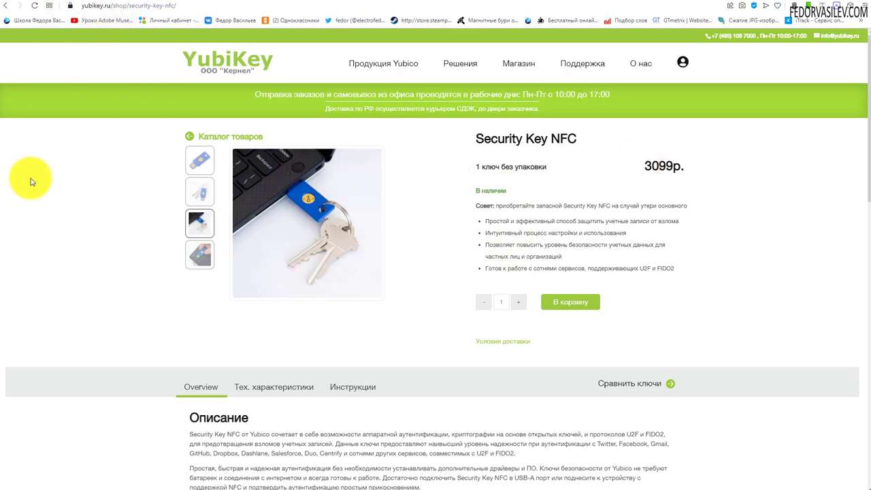
- Open the plugin list in the Joomla administration and filter it to system plugins with the state Отключено
left_click(54, 1)
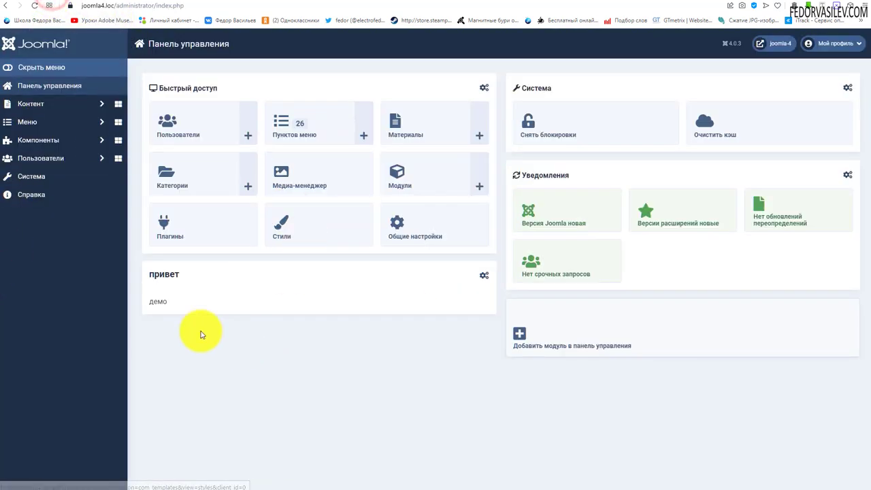
left_click(170, 234)
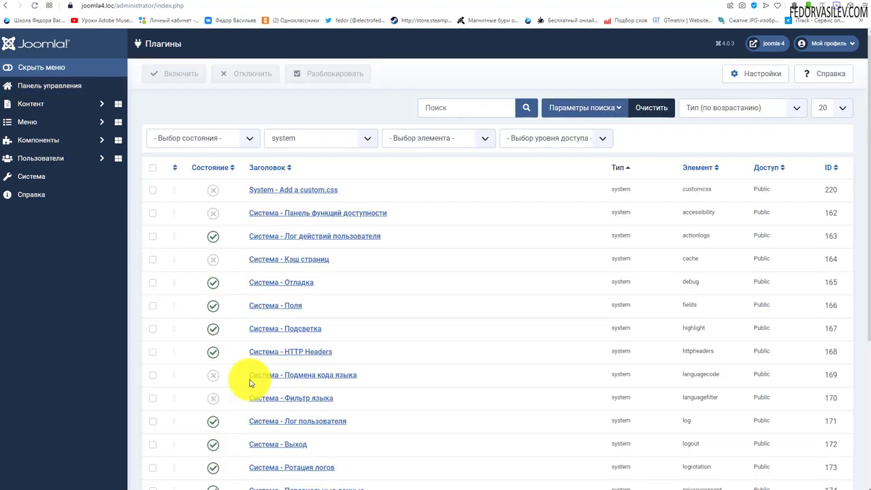
left_click(577, 115)
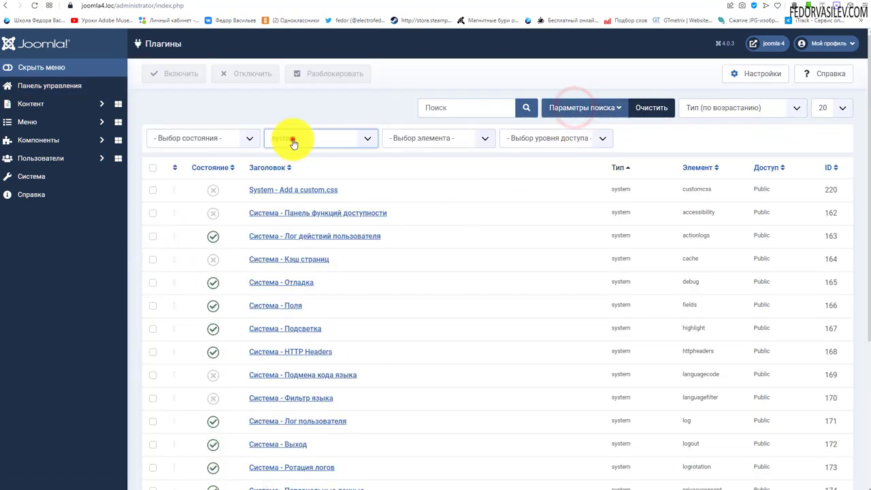
left_click(293, 139)
left_click(289, 317)
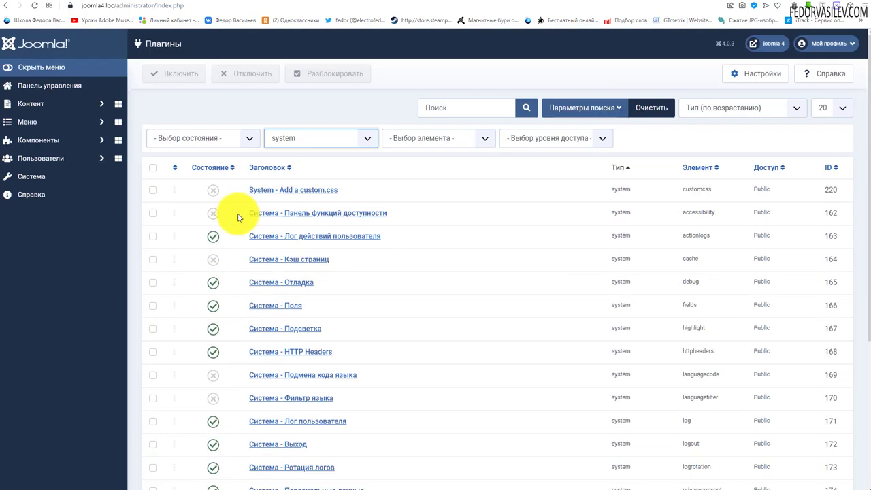
left_click(184, 139)
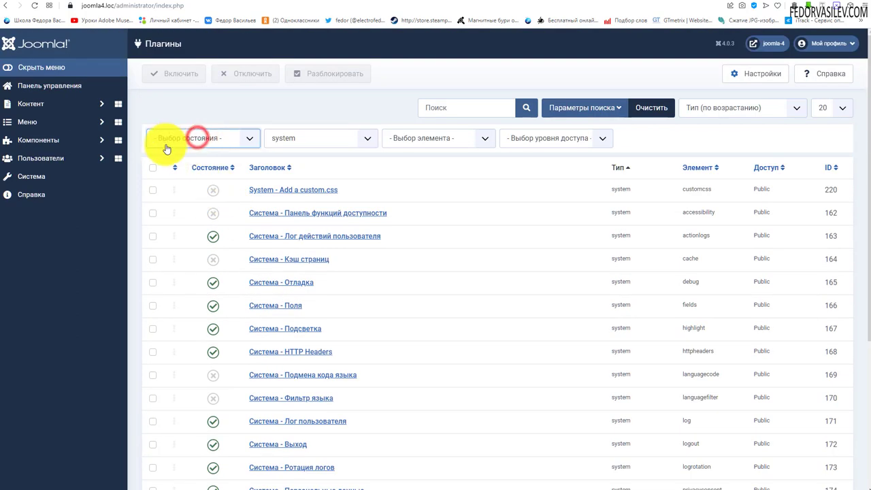
left_click(166, 162)
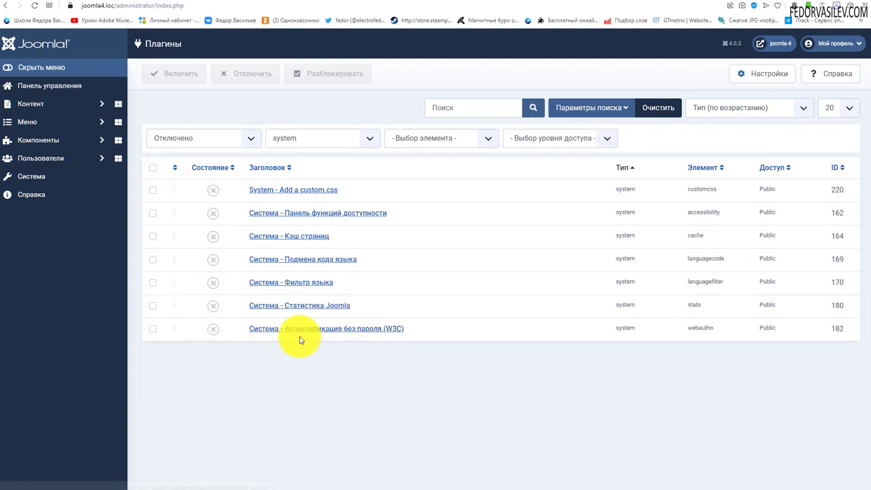
- Open the plugin "Система - Аутентификация без пароля (W3C)" and read its WebAuthn description
left_click_drag(419, 329, 326, 333)
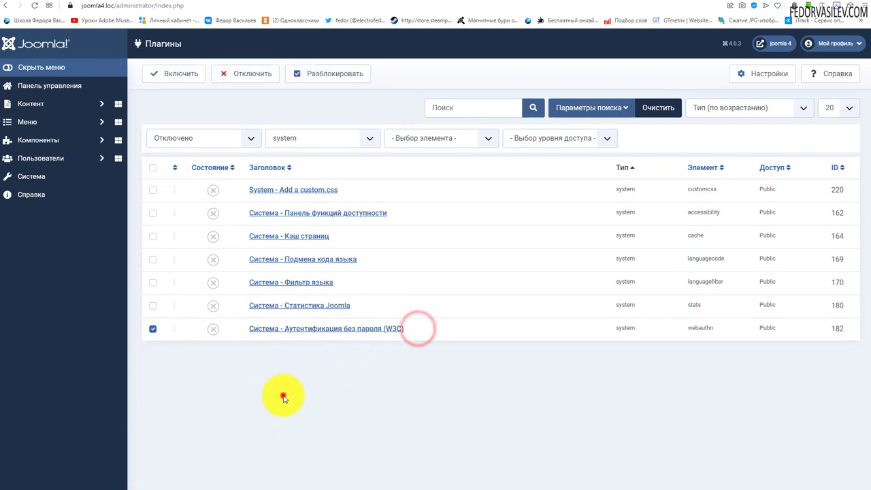
left_click(282, 396)
left_click(266, 329)
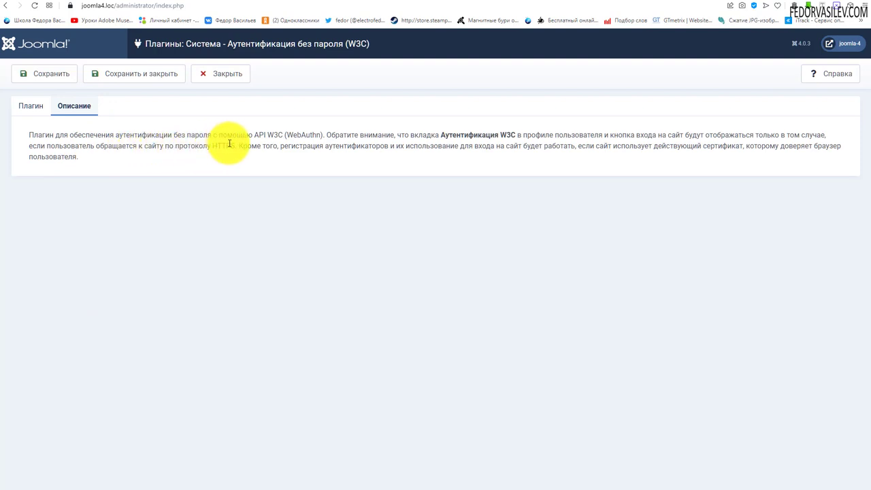
left_click_drag(267, 135, 324, 136)
left_click(274, 179)
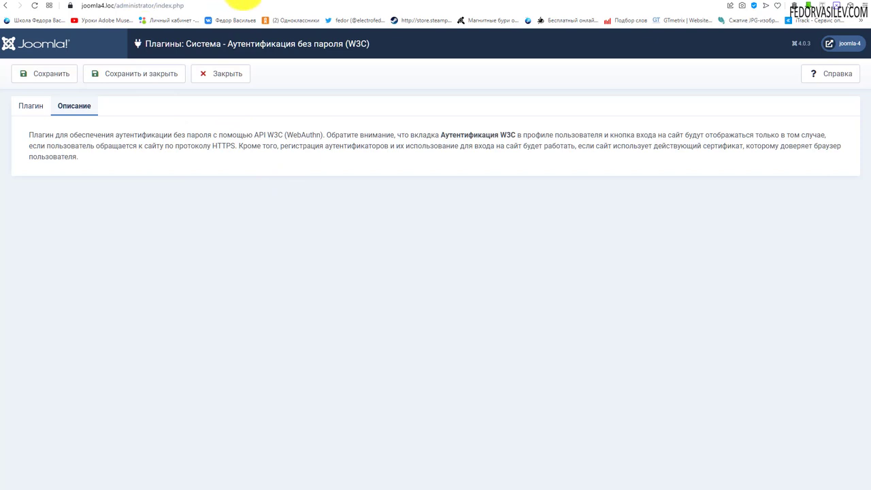
- Switch to the joomla4.loc front end and check which sign-in options its login form offers
left_click(273, 1)
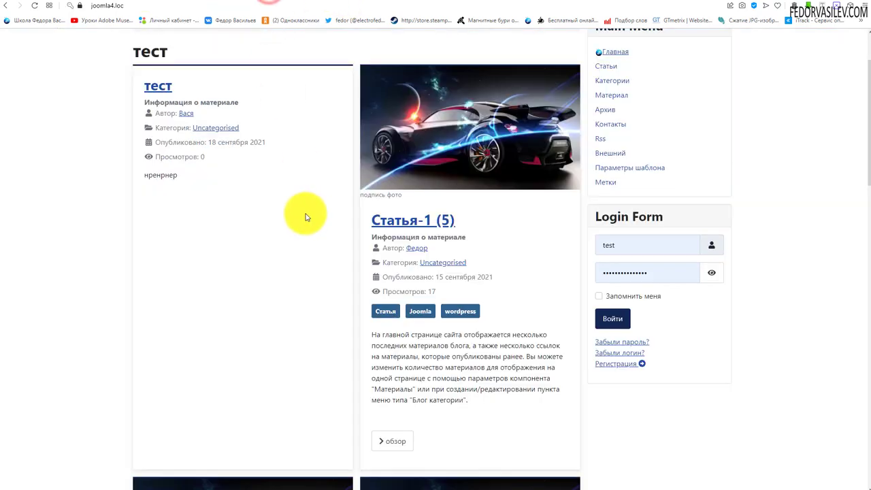
left_click(624, 239)
left_click(803, 333)
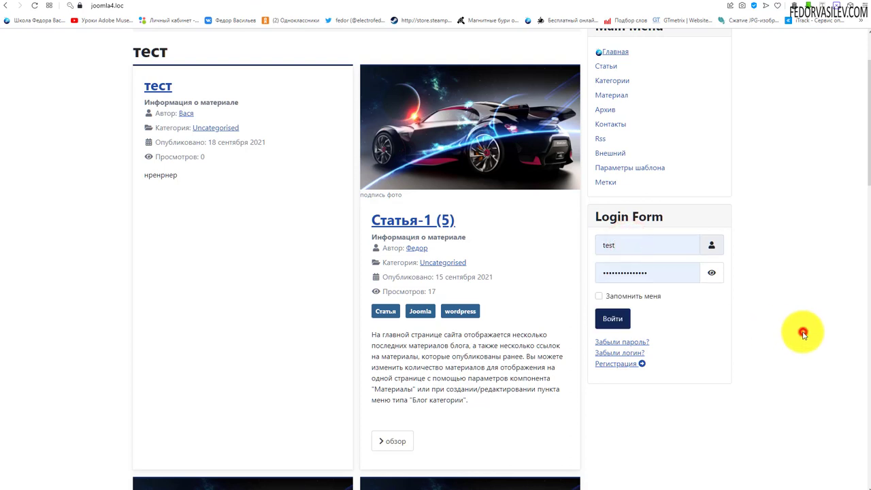
left_click(637, 245)
left_click(825, 276)
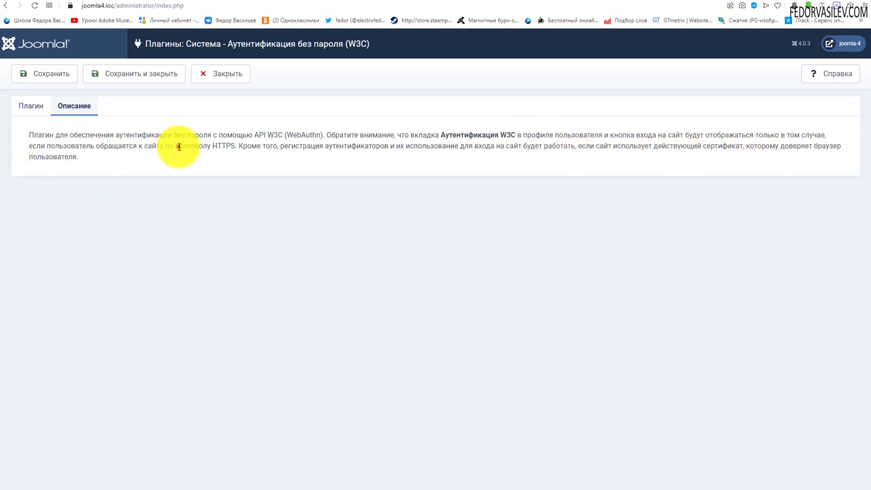
- Read the HTTPS requirement in the W3C plugin's full description and check the site's connection security and certificate
left_click_drag(179, 146, 243, 147)
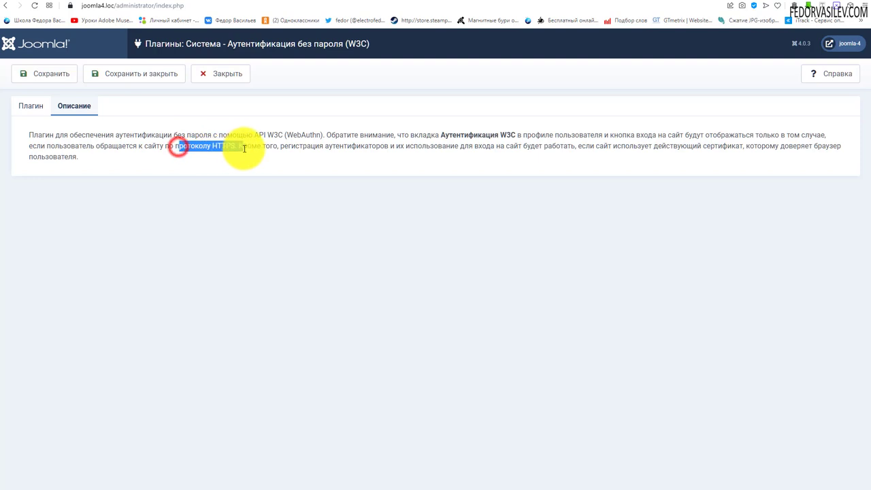
left_click(216, 183)
left_click_drag(211, 146, 237, 147)
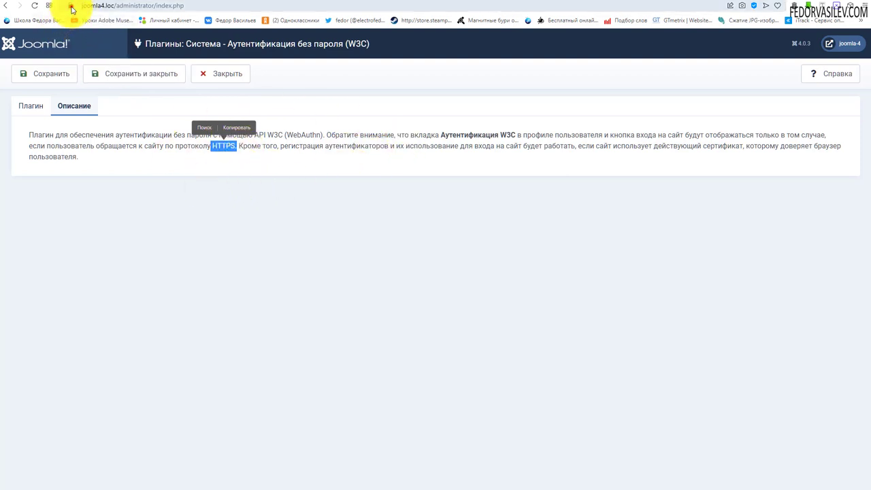
left_click(70, 6)
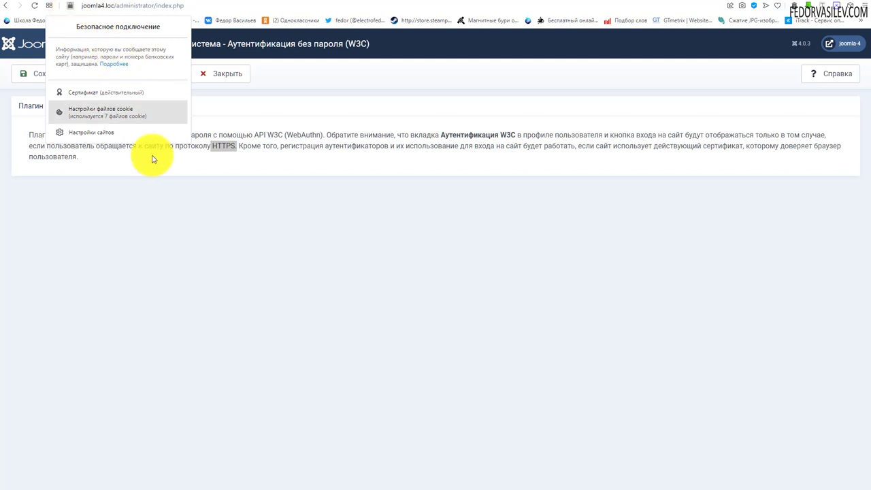
left_click(250, 234)
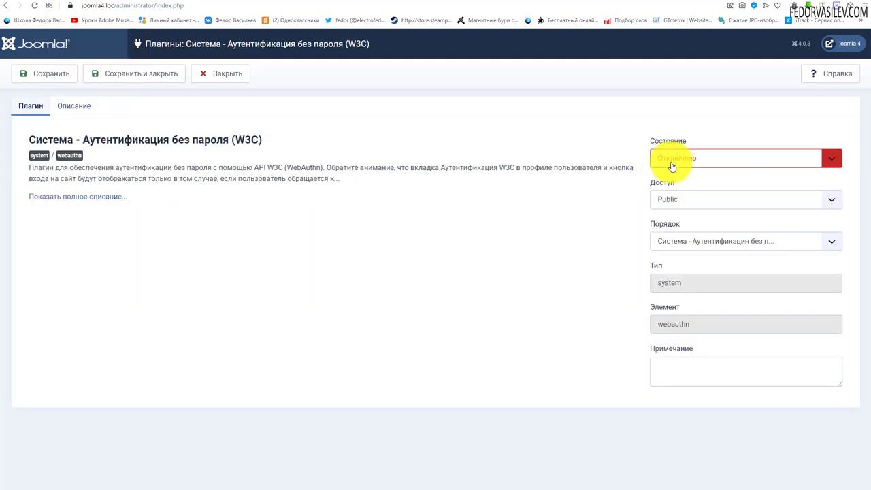
- Enable the passwordless W3C authentication plugin, then save and close it
left_click(670, 162)
left_click(669, 170)
left_click(107, 73)
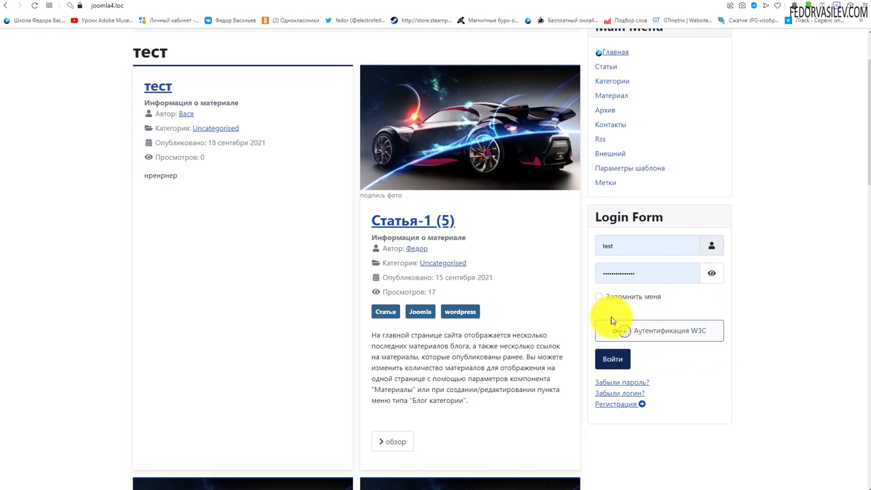
- Examine the front-end login form for the Аутентификация W3C option
left_click(623, 245)
key("Return")
left_click(789, 252)
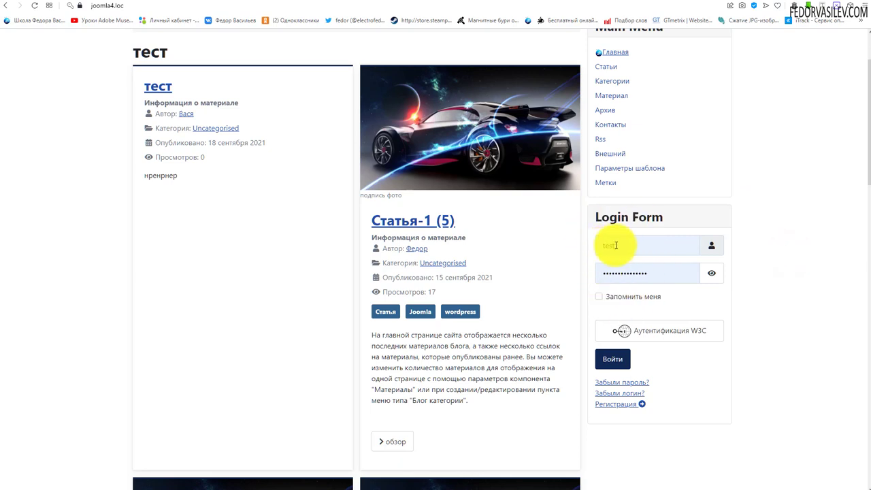
- Sign in on the front end with the prefilled credentials and sign out again
left_click(617, 366)
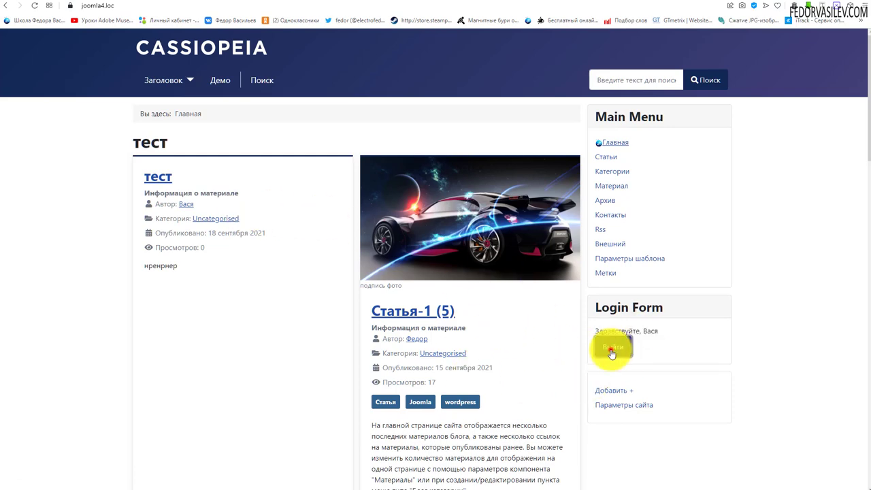
left_click(612, 346)
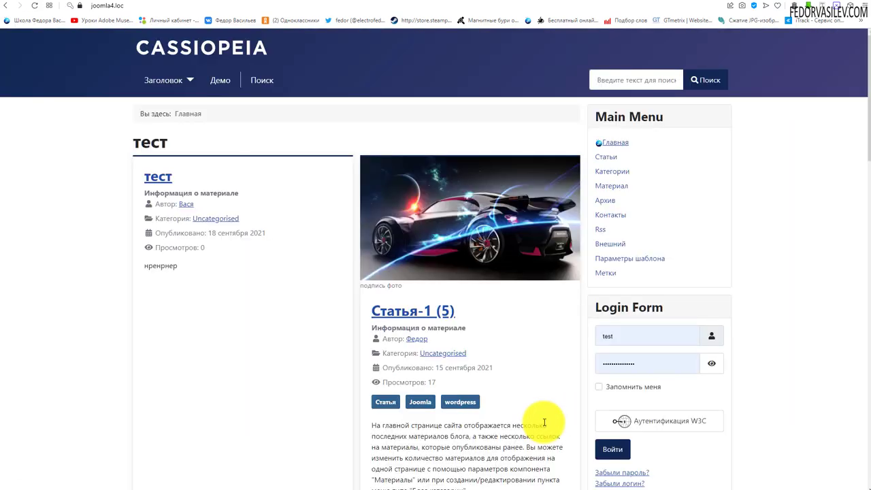
scroll(246, 283, "down", 1)
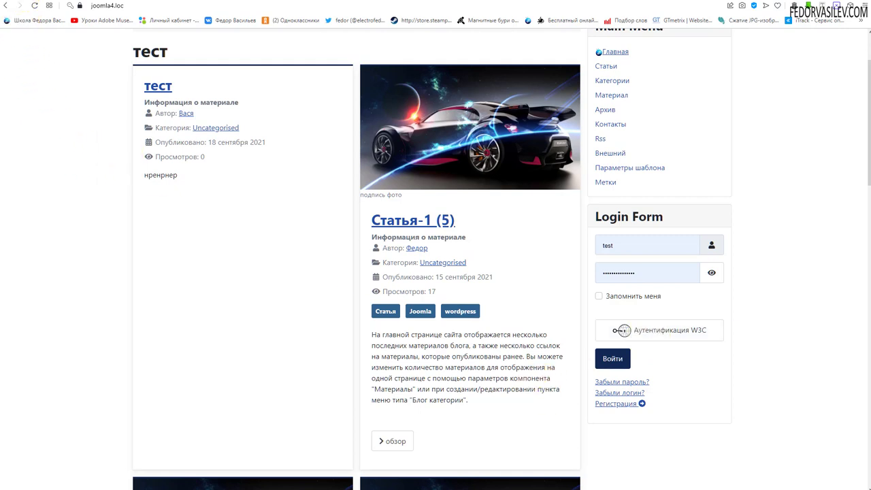
- Open the Super Users account from the administrator user list and examine its Аутентификация W3C settings
key("ctrl+Tab")
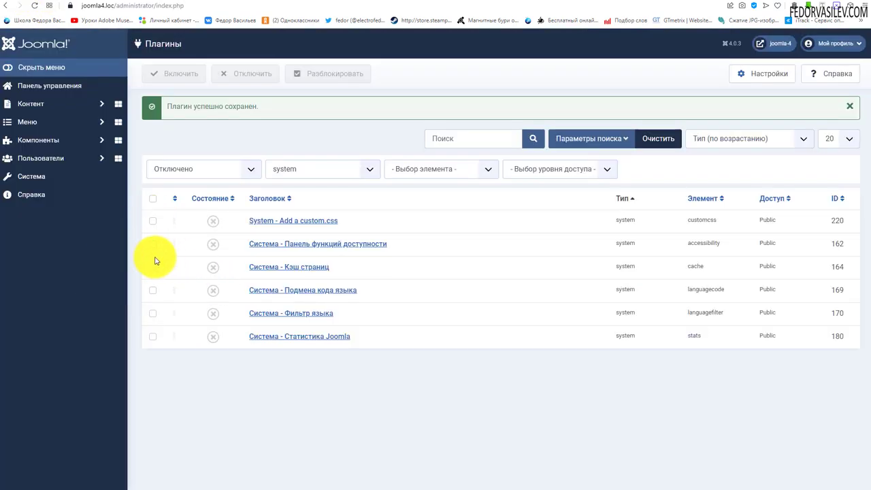
left_click(27, 158)
left_click(39, 176)
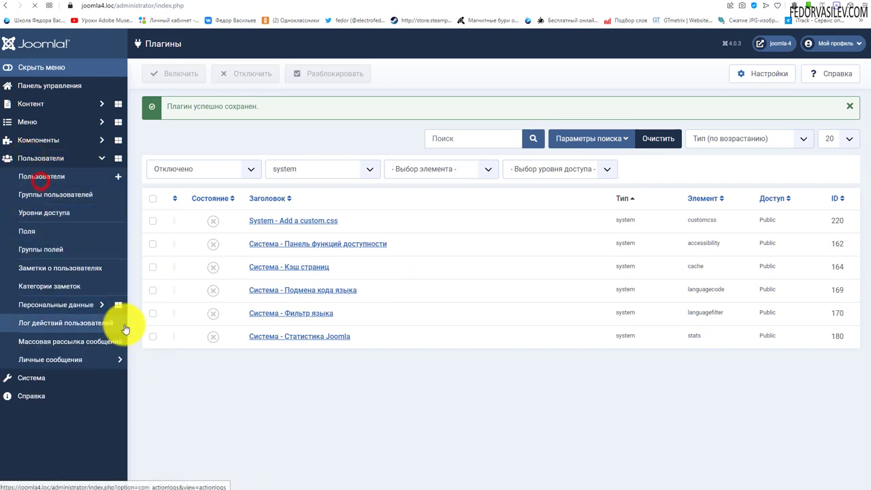
left_click(498, 191)
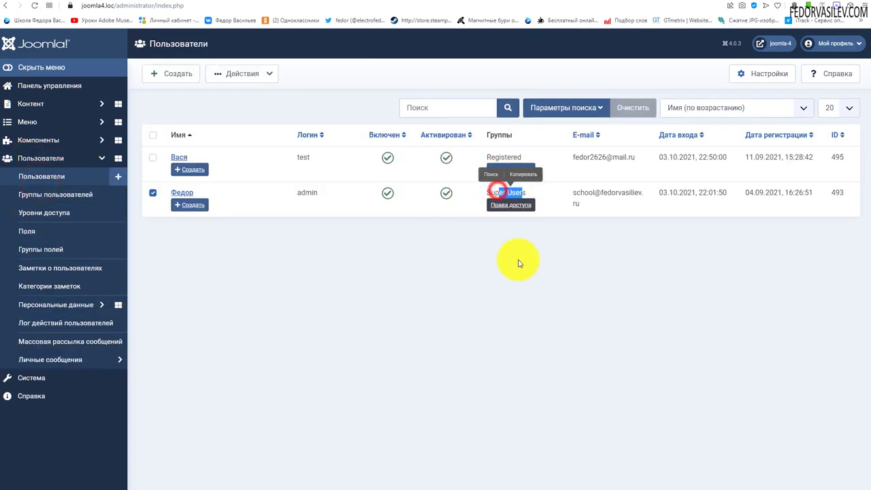
left_click(474, 283)
left_click(177, 196)
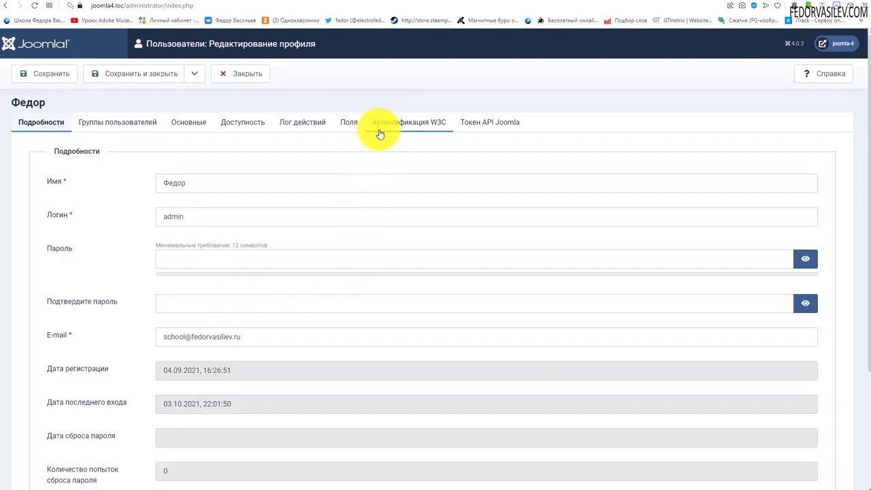
left_click(423, 123)
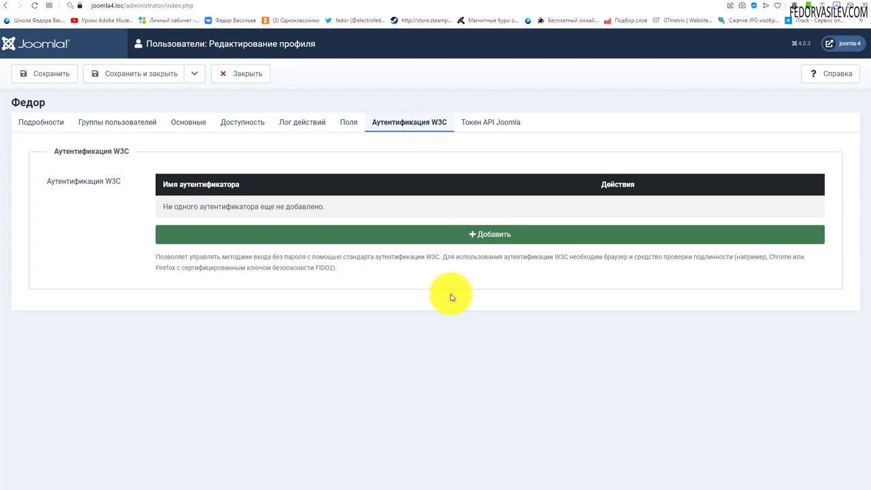
left_click_drag(345, 206, 169, 187)
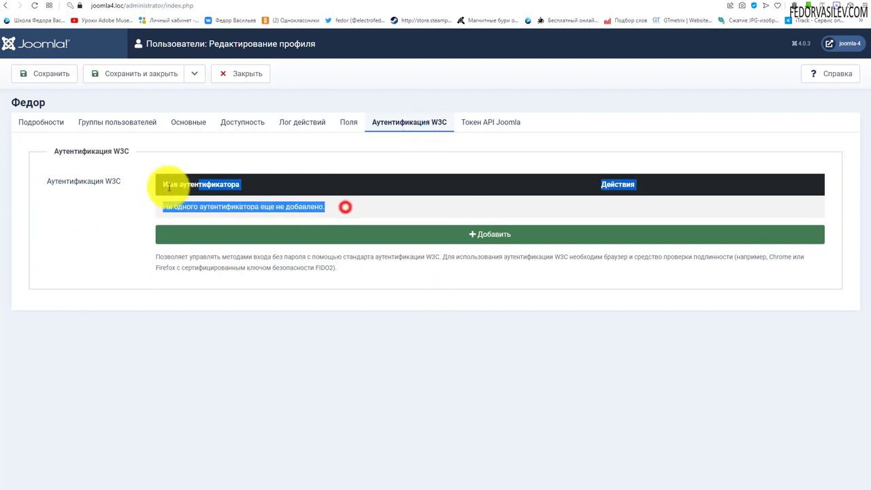
left_click(345, 345)
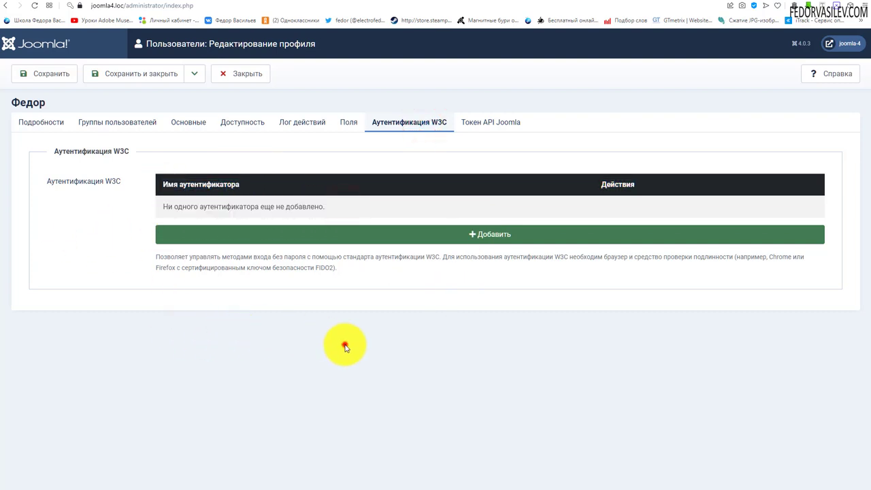
- Try to add a security key as a W3C authenticator for the Super Users account, then close the profile
left_click(480, 238)
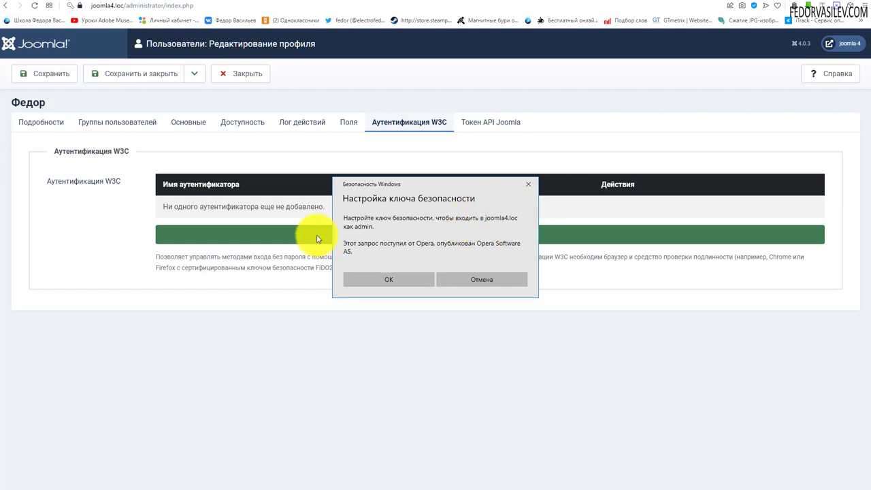
left_click(388, 279)
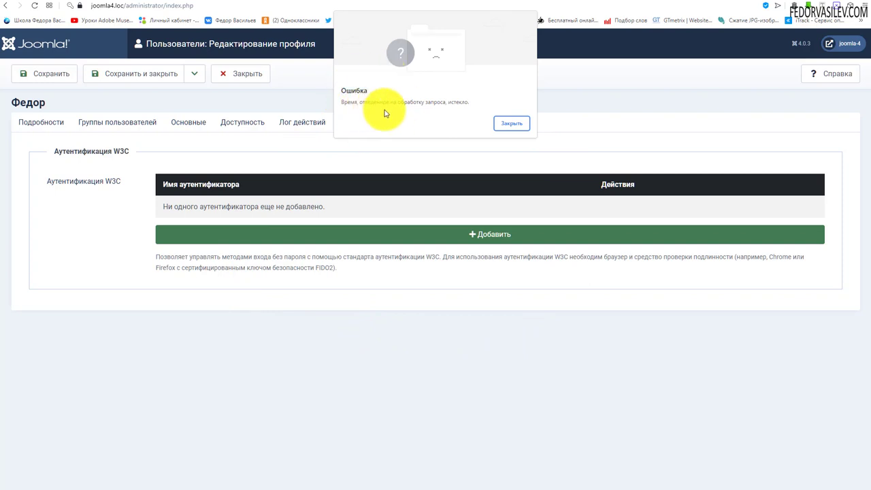
left_click(510, 124)
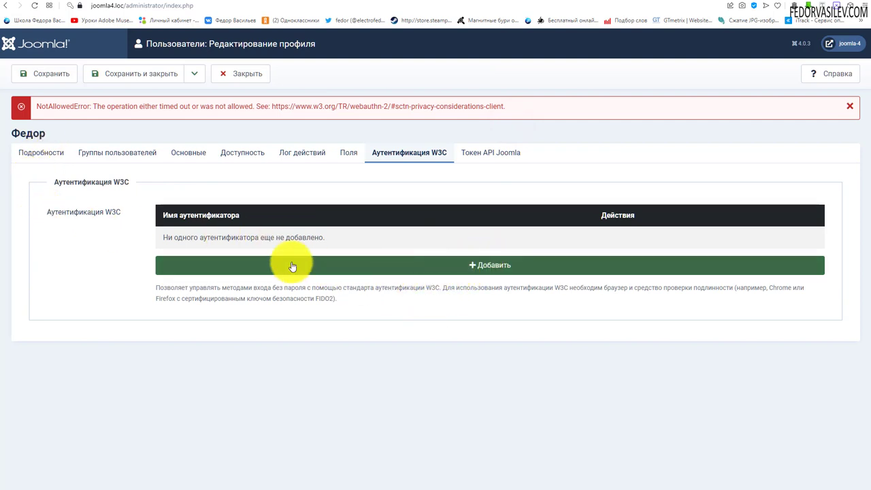
left_click(436, 258)
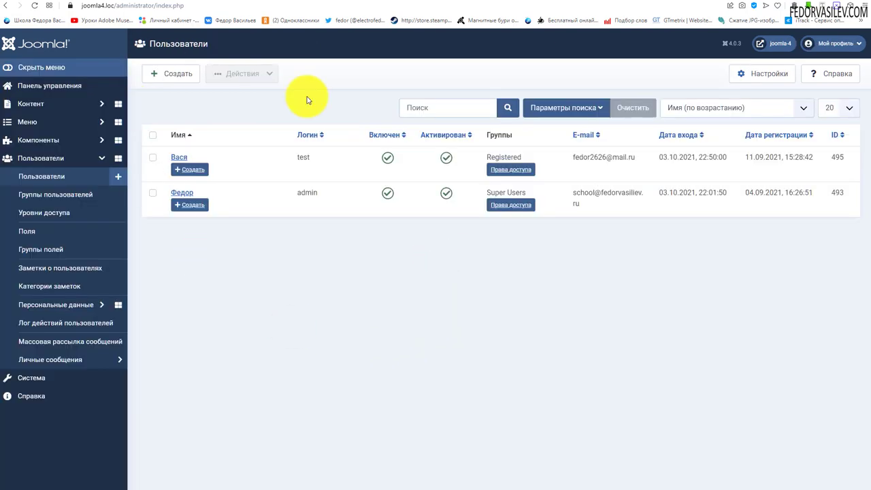
- Log out of the administrator panel and try signing in through Аутентификация W3C with the prefilled login
left_click(854, 46)
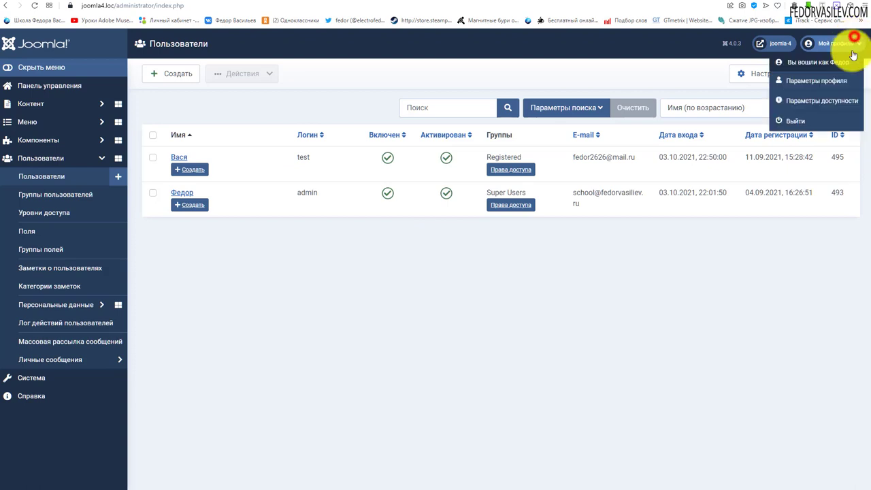
left_click(799, 117)
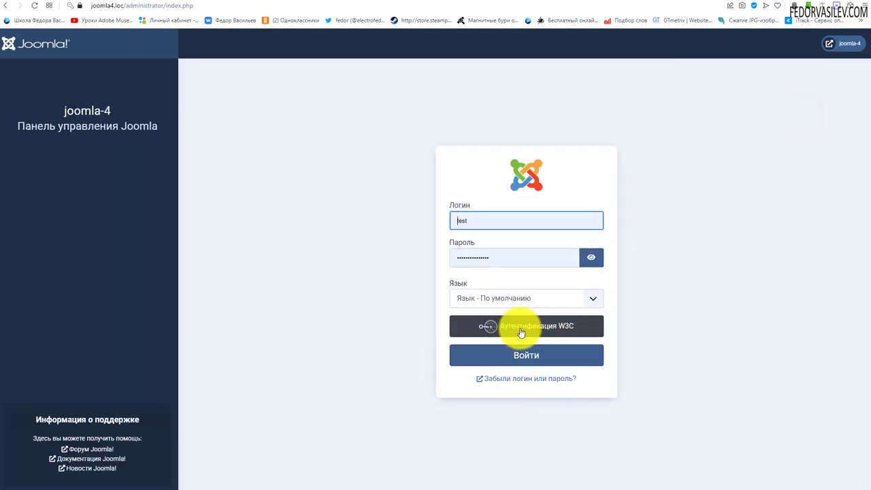
left_click(557, 323)
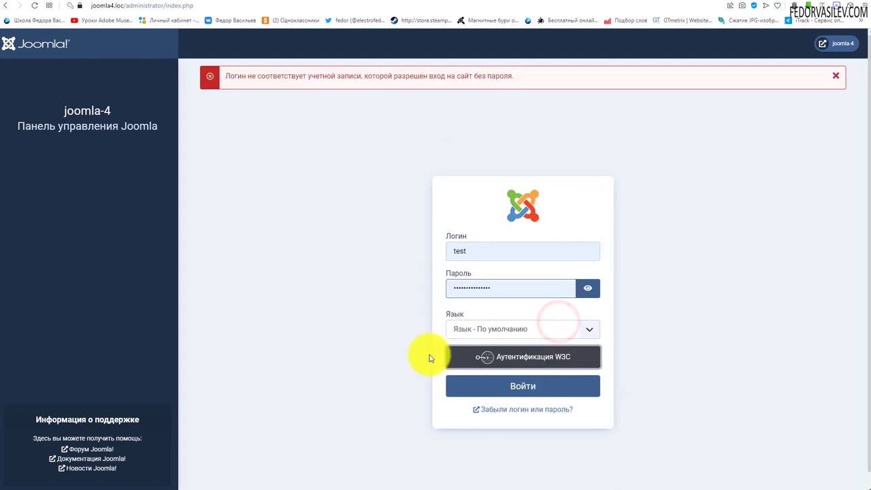
left_click(550, 363)
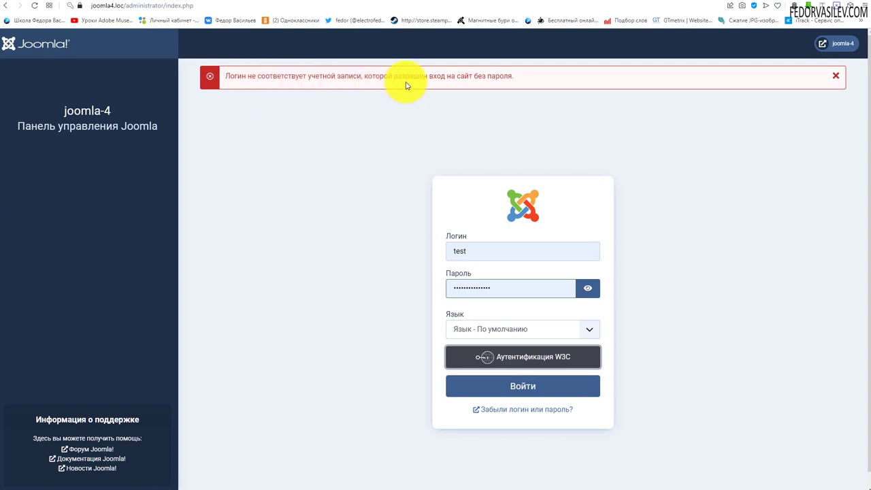
left_click_drag(517, 77, 430, 76)
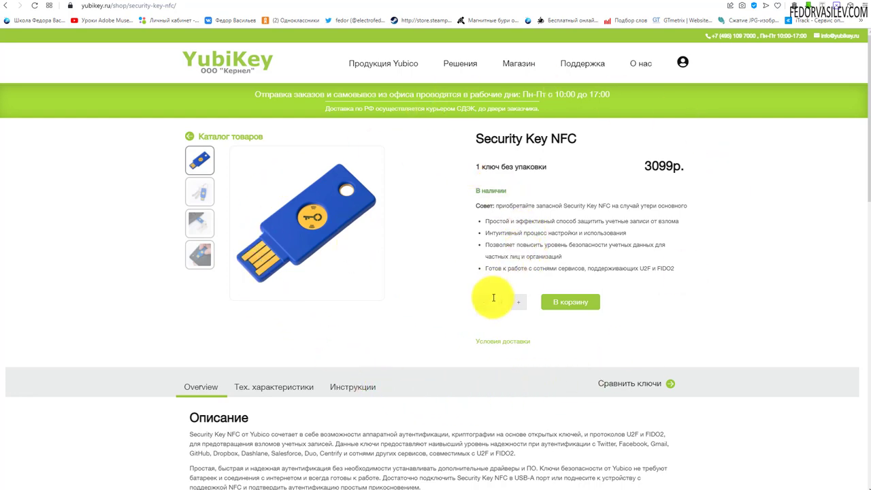
- Switch to the yubikey.ru product page and examine the Security Key NFC hardware key's name and price
left_click_drag(580, 144, 477, 145)
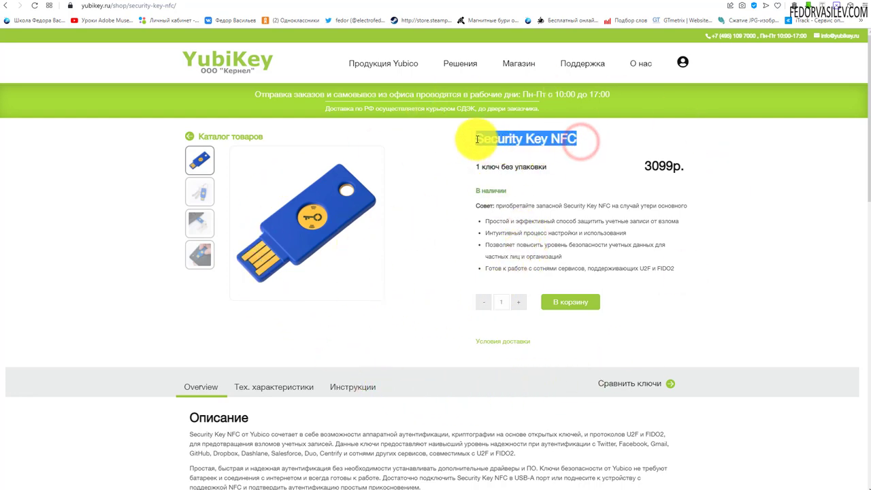
left_click(604, 178)
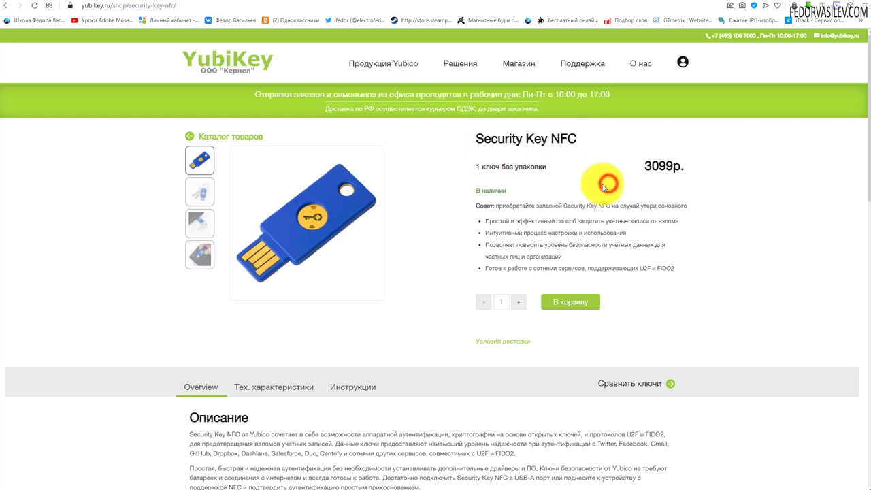